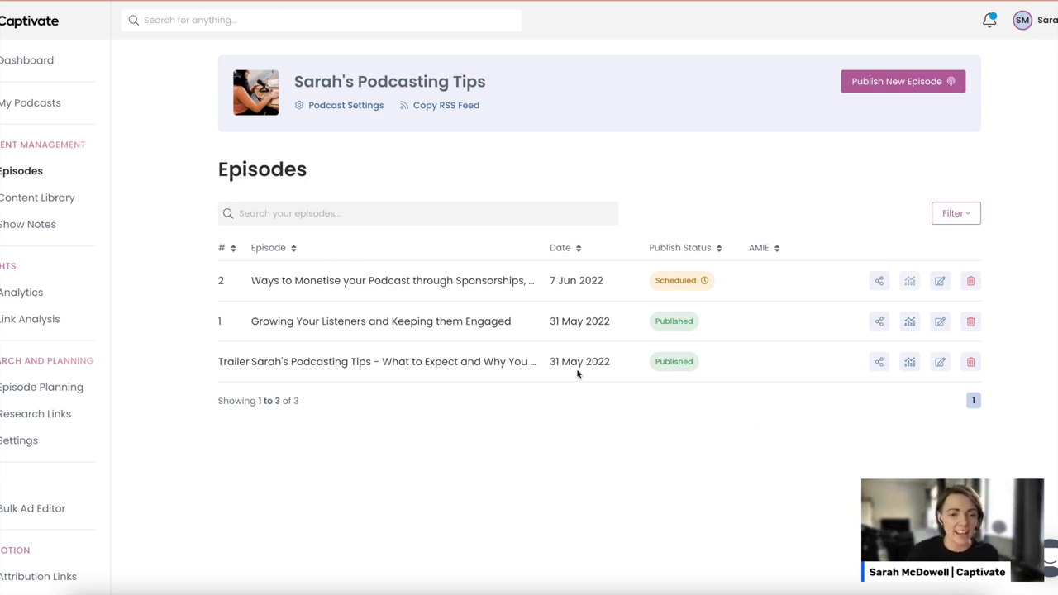
Step: Open the Trailer episode for editing and send its audio to Descript
left_click(940, 363)
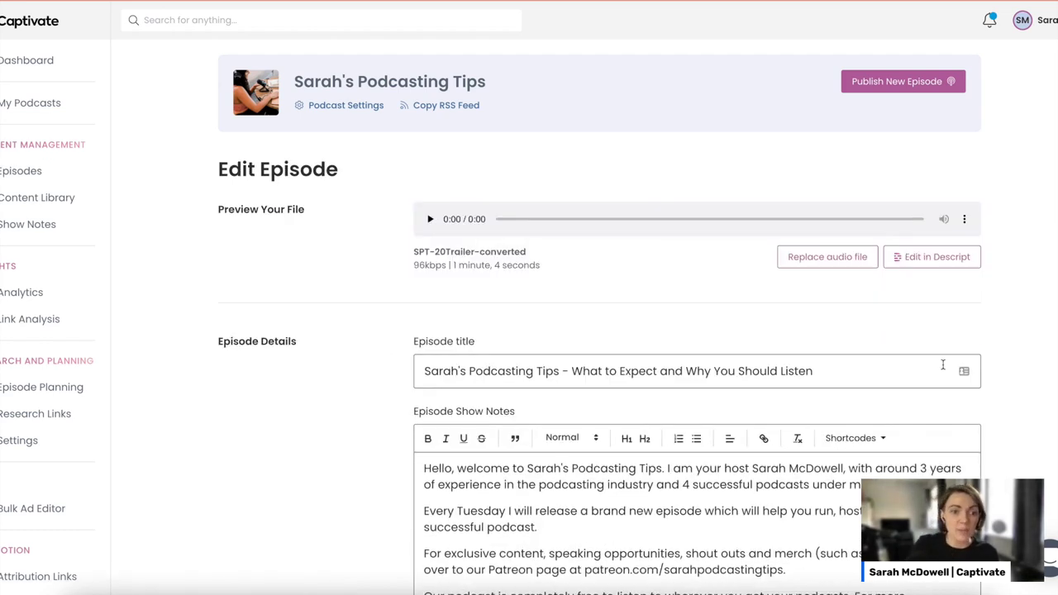
left_click(949, 263)
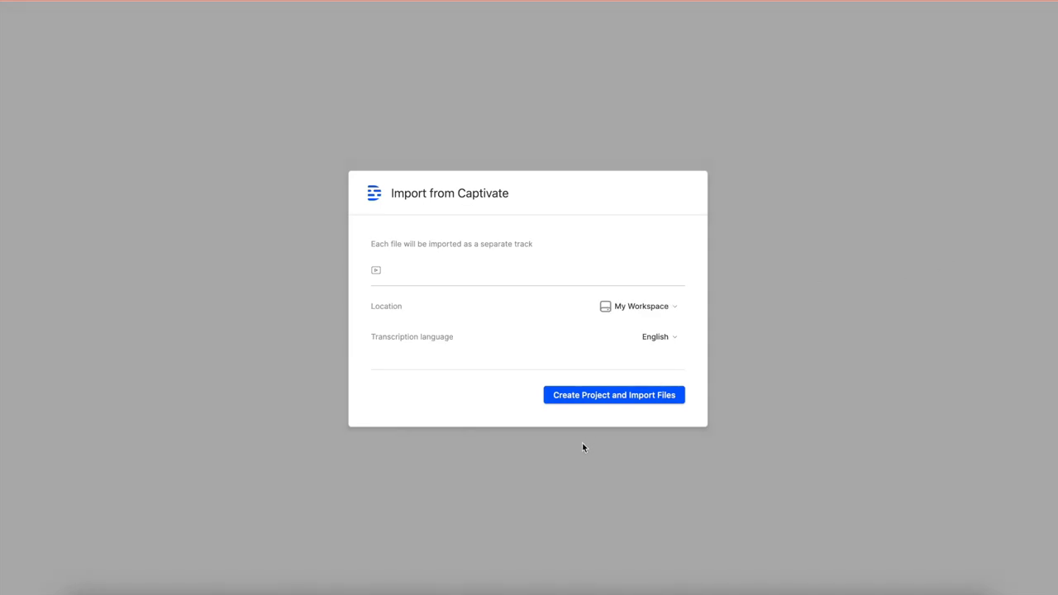
Step: Import the trailer audio into a new Descript project and open it in the desktop app
left_click(603, 401)
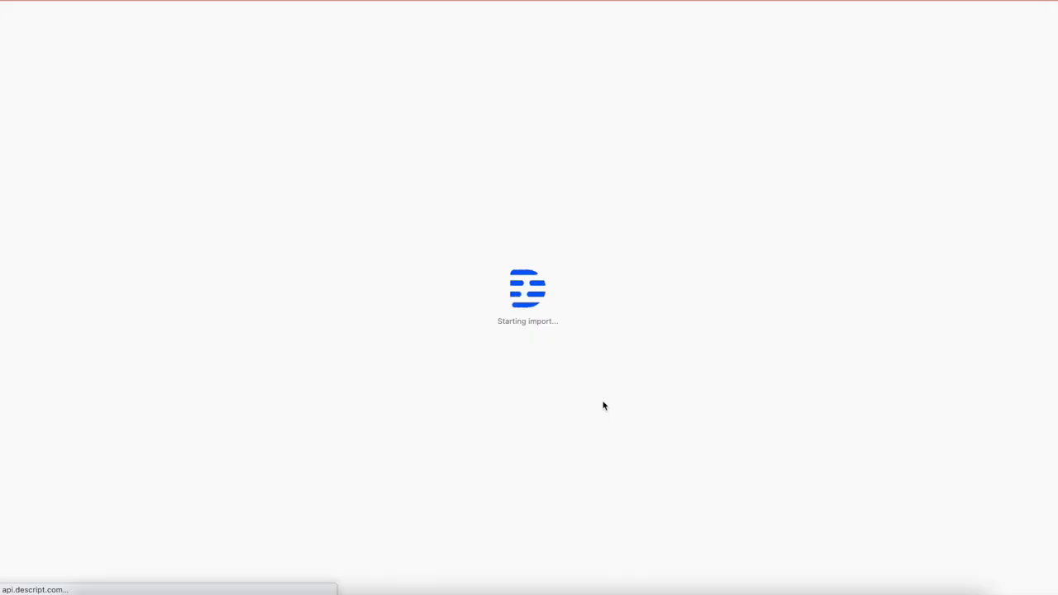
left_click(667, 105)
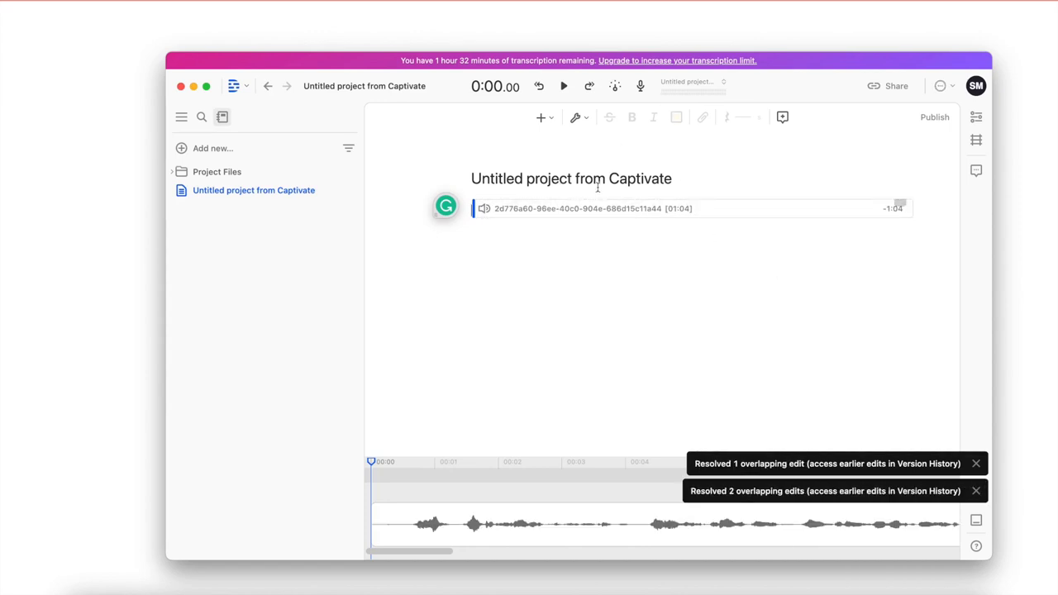
Step: Replace the title 'Untitled project from Captivate' with 'SPT Trailer'
left_click_drag(674, 178, 472, 175)
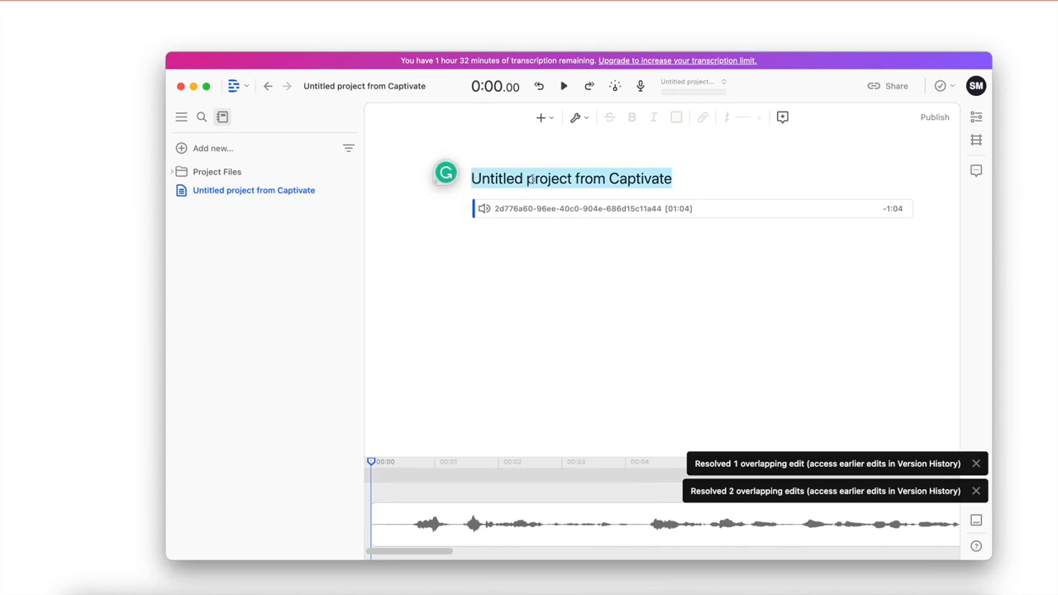
type("SPT R")
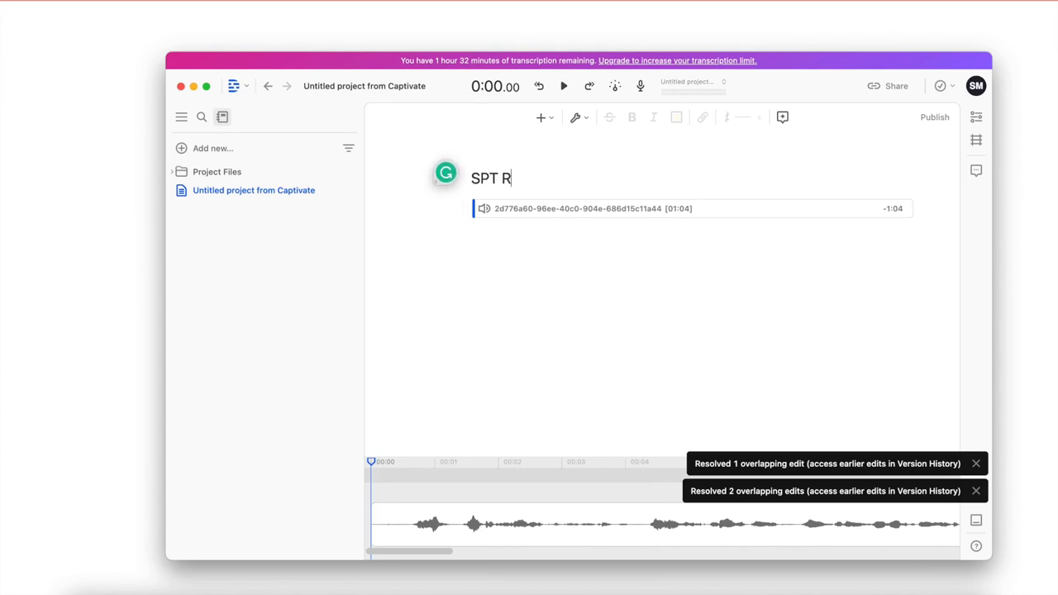
key("BackSpace")
type("Trailer")
left_click(699, 293)
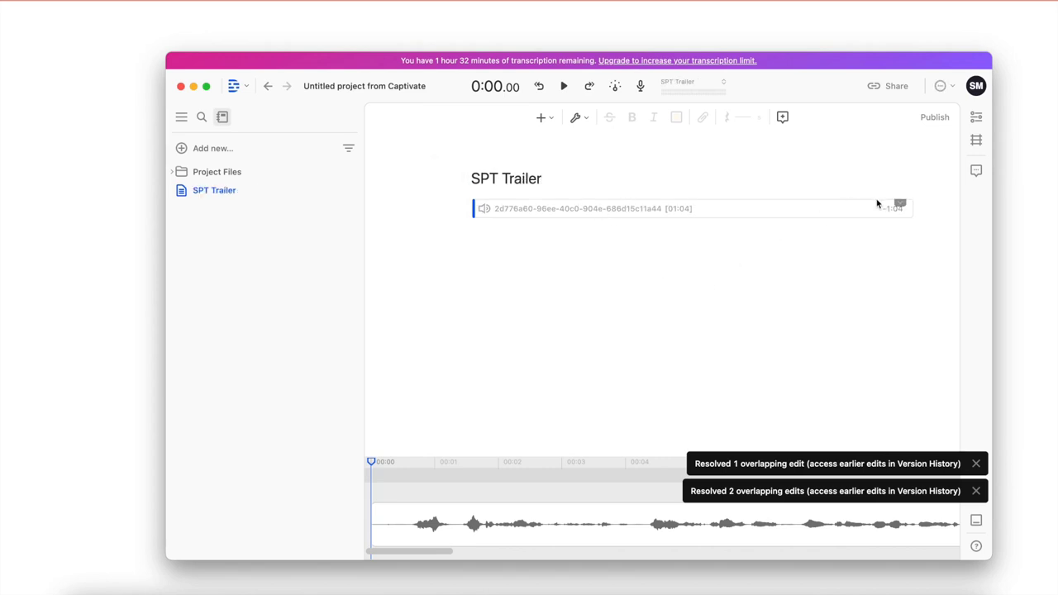
Step: Transcribe the trailer clip in English and add the host's name as its speaker
left_click(900, 206)
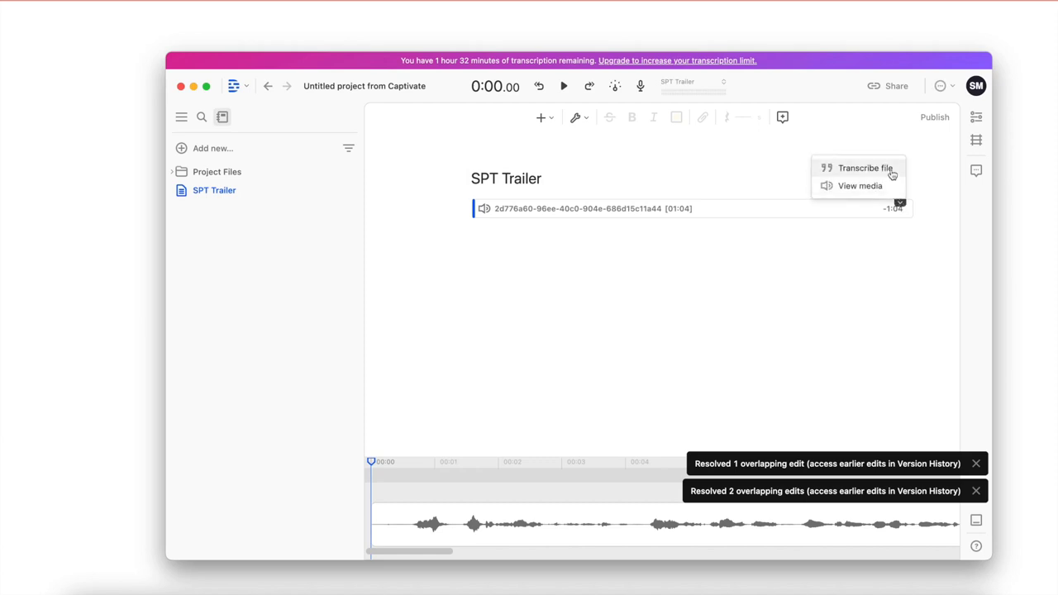
left_click(891, 171)
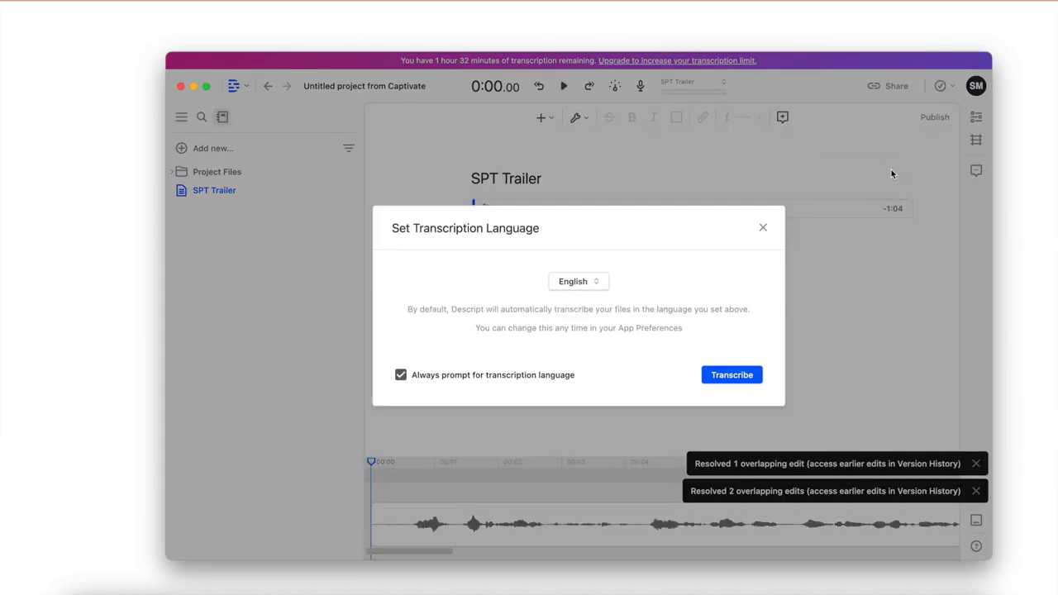
left_click(748, 377)
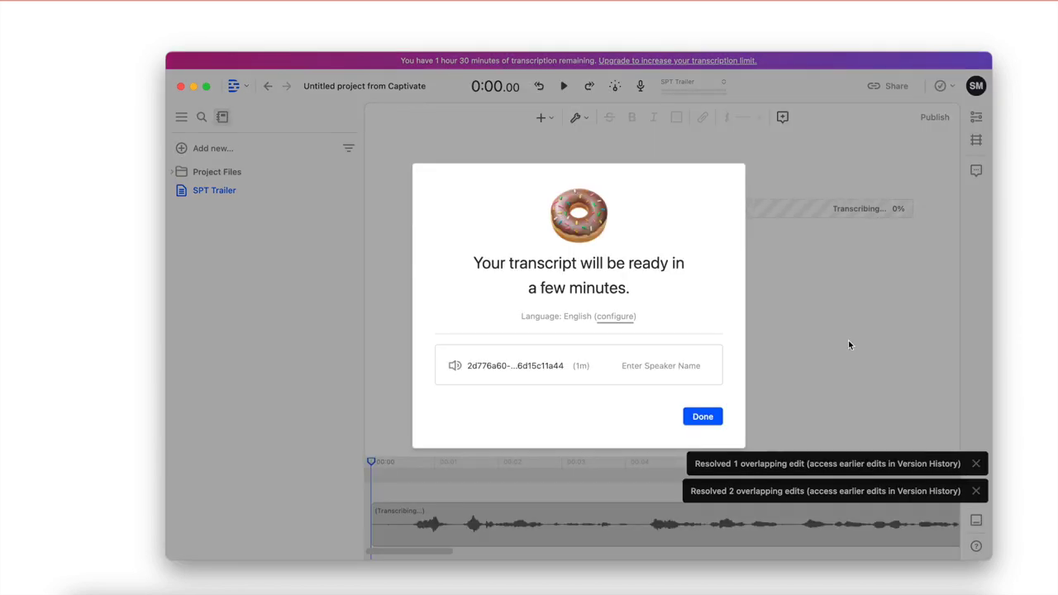
left_click(643, 371)
type("Sarah")
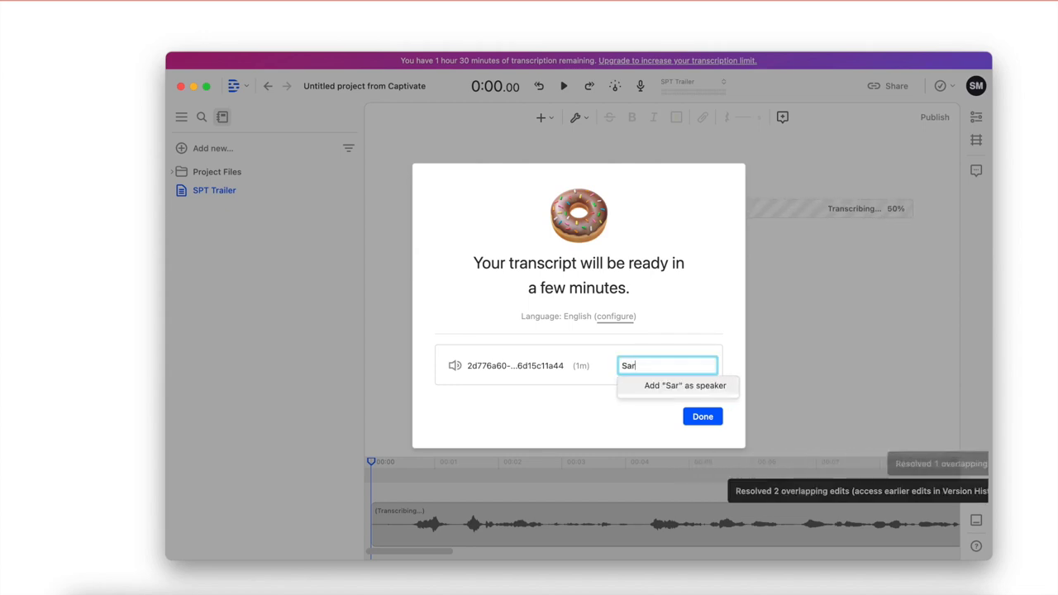
left_click(653, 385)
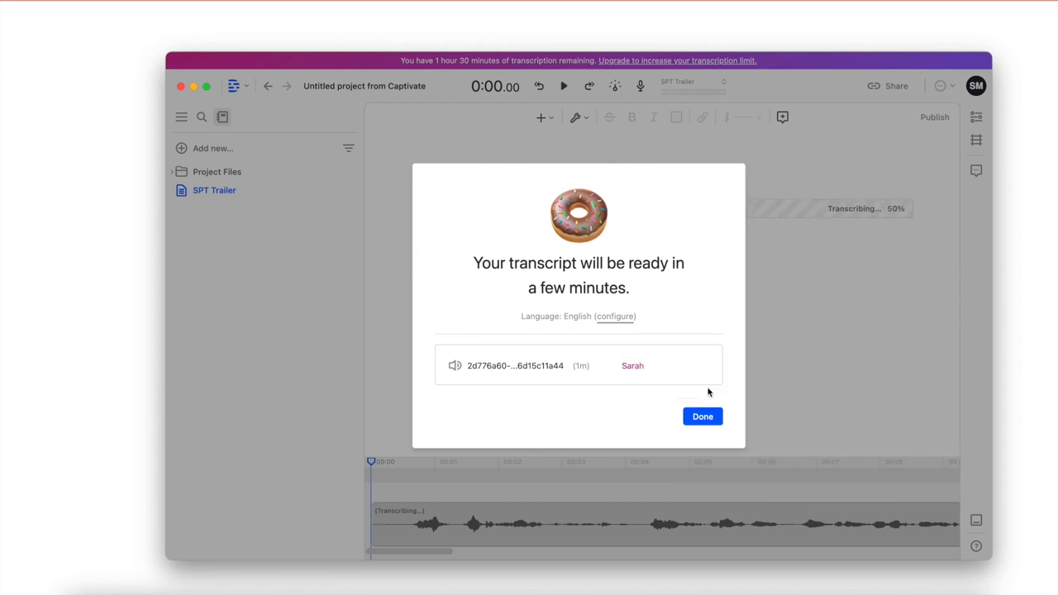
left_click(703, 418)
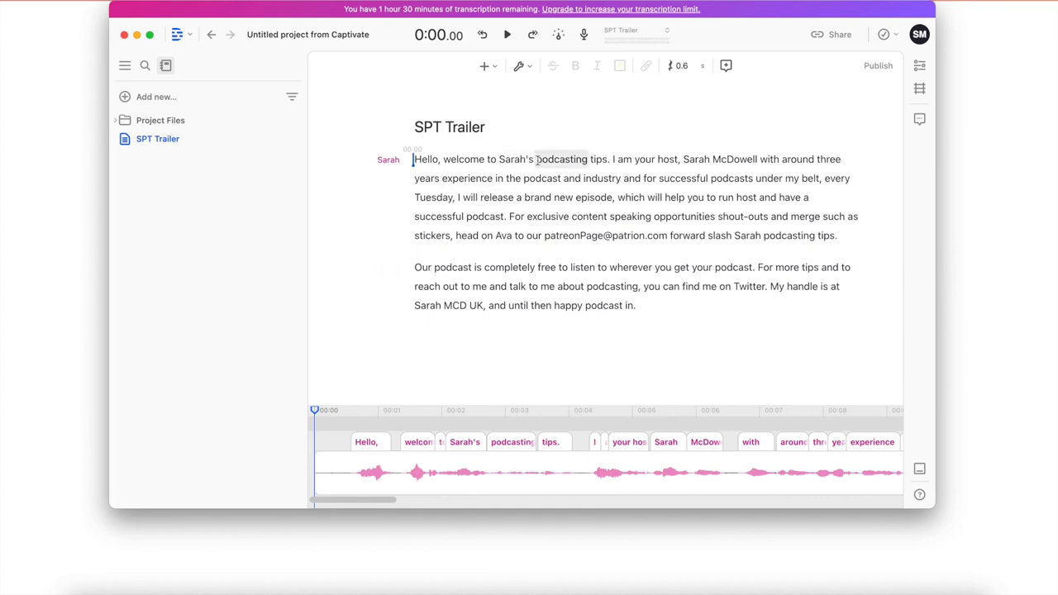
Step: Correct misheard transcript words such as 'Podcasting Tips' and review through to the end
left_click_drag(536, 160, 609, 159)
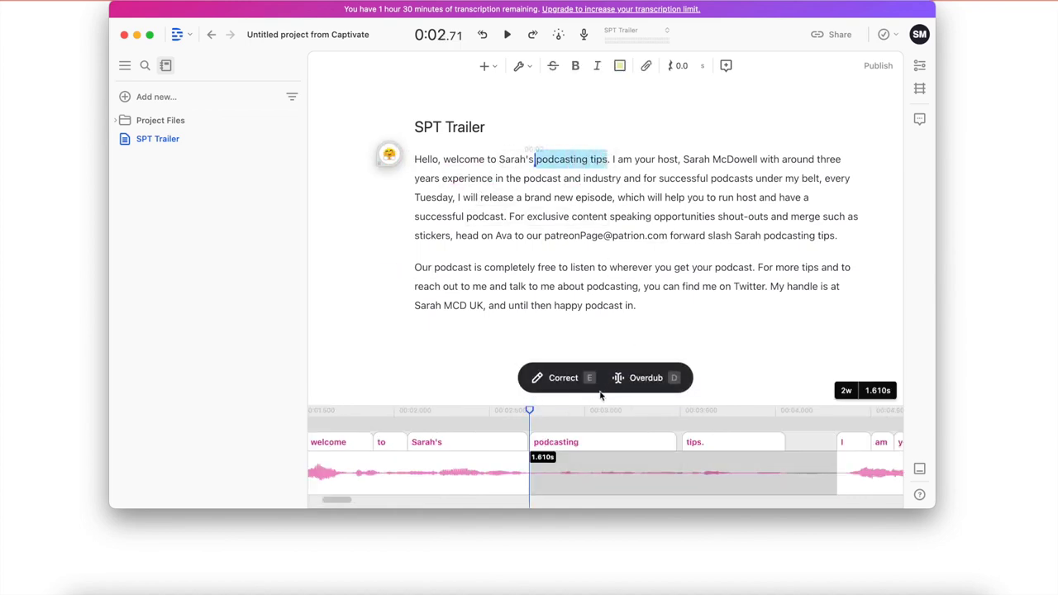
left_click(569, 378)
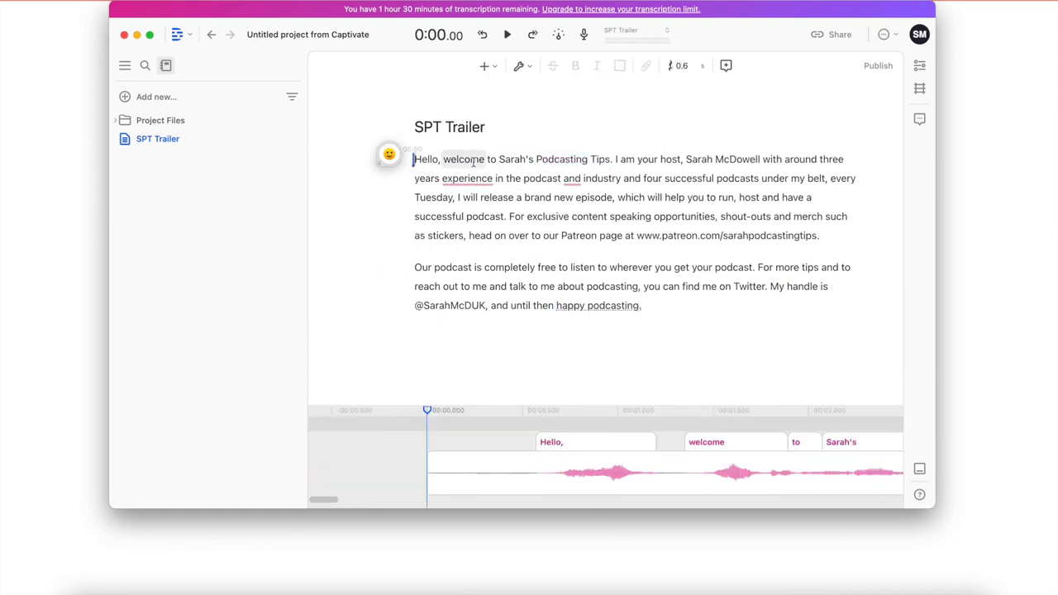
key("space")
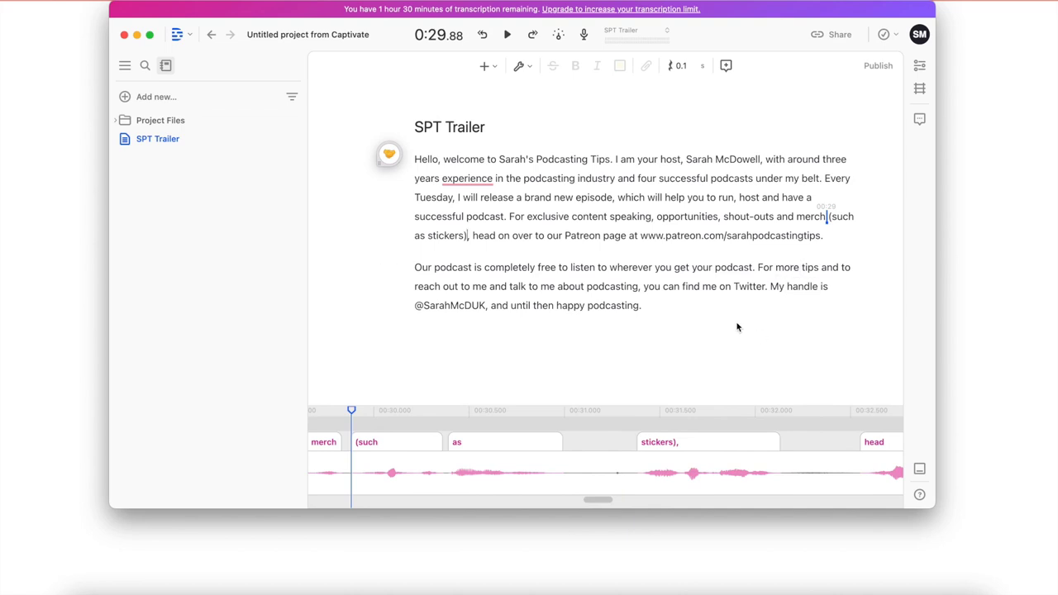
double_click(416, 197)
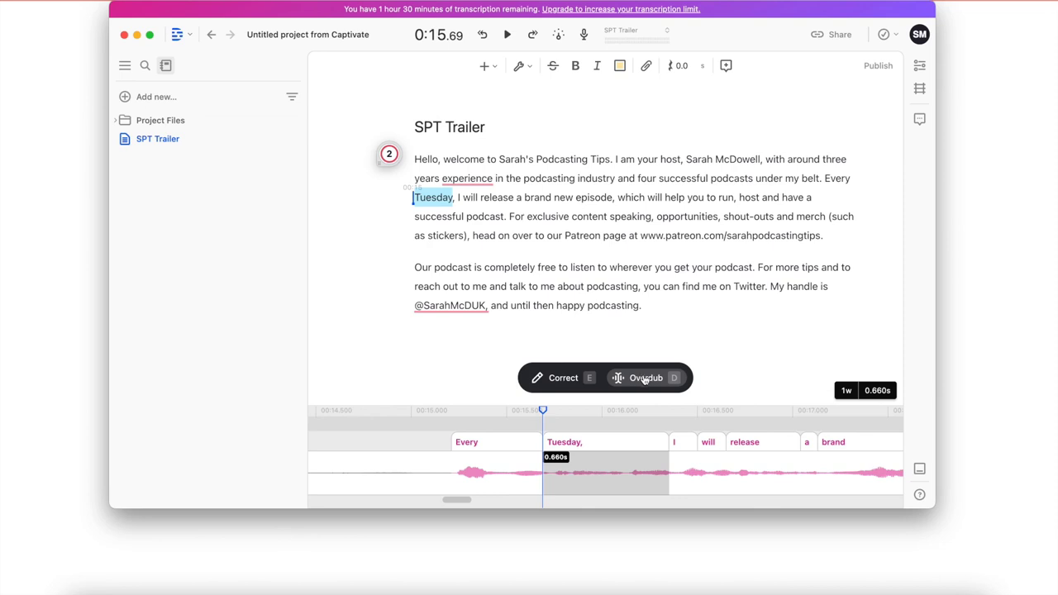
left_click(694, 313)
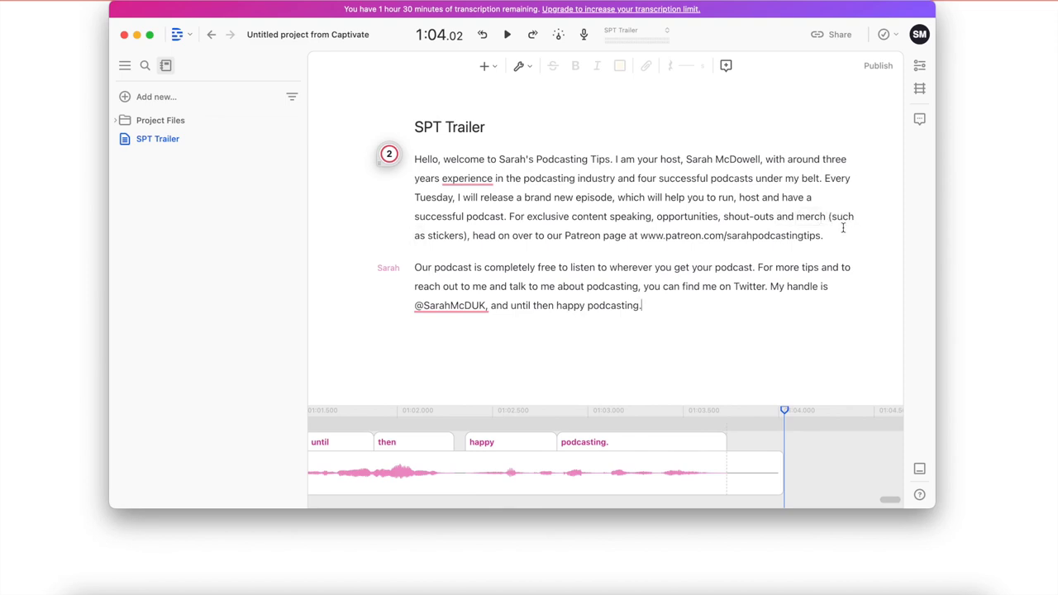
Step: Delete '(such as stickers)' after merch, then play back from 'shout-outs' to check it
left_click_drag(829, 217, 484, 236)
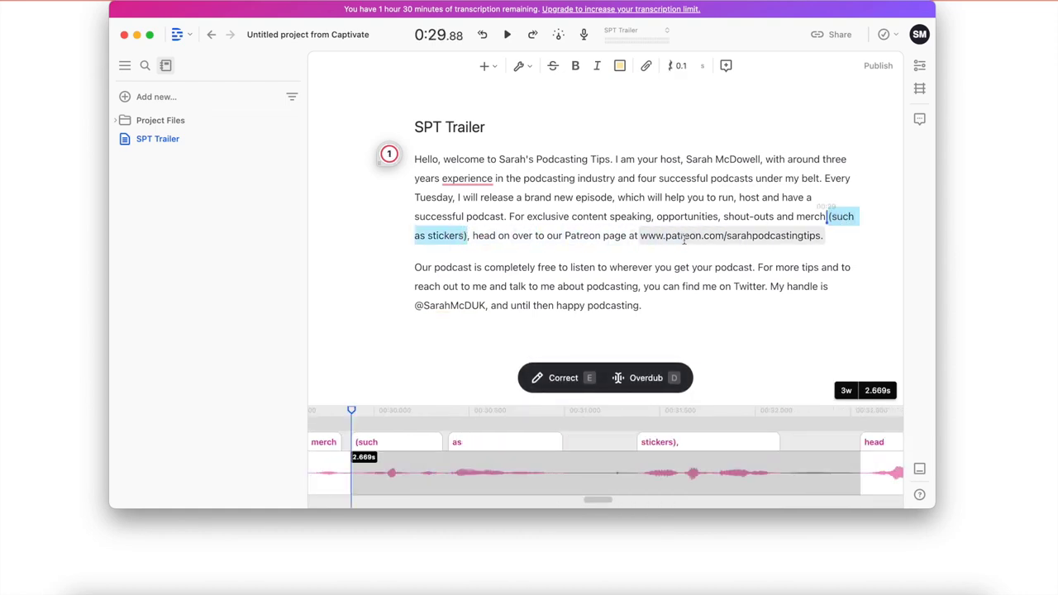
key("BackSpace")
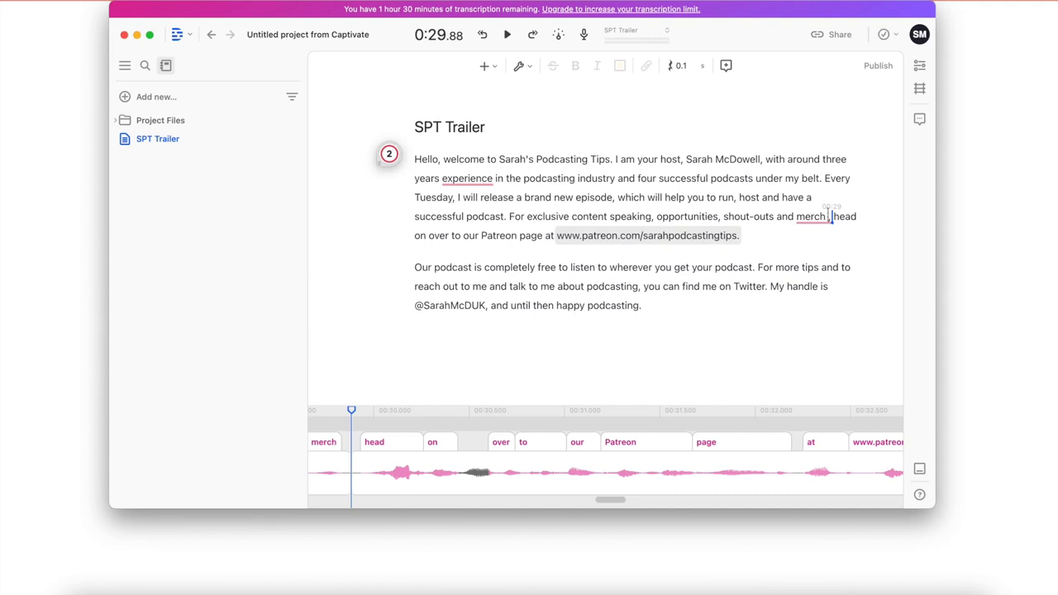
left_click(722, 216)
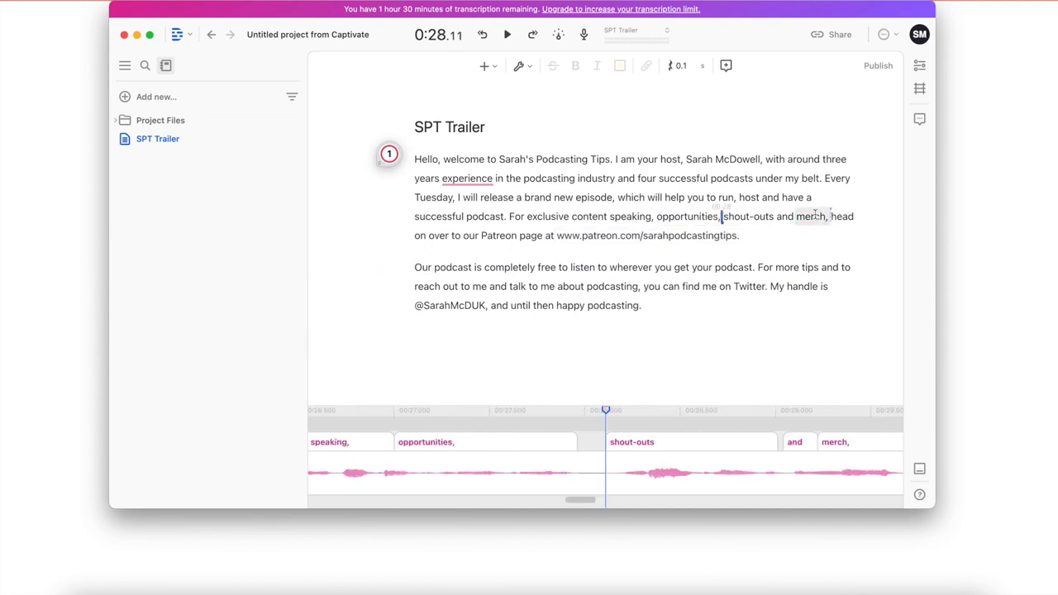
key("space")
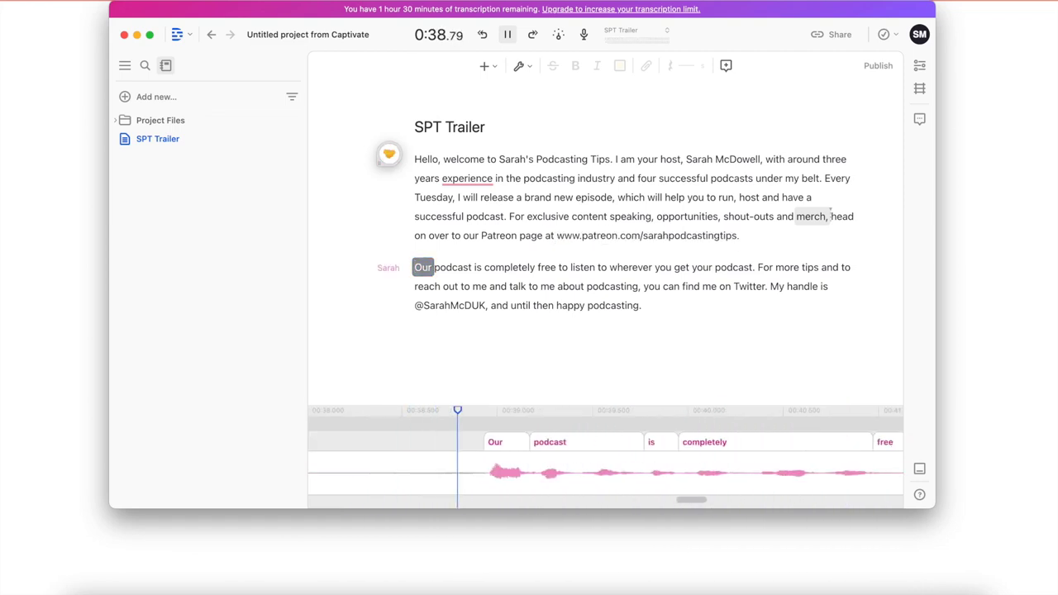
key("space")
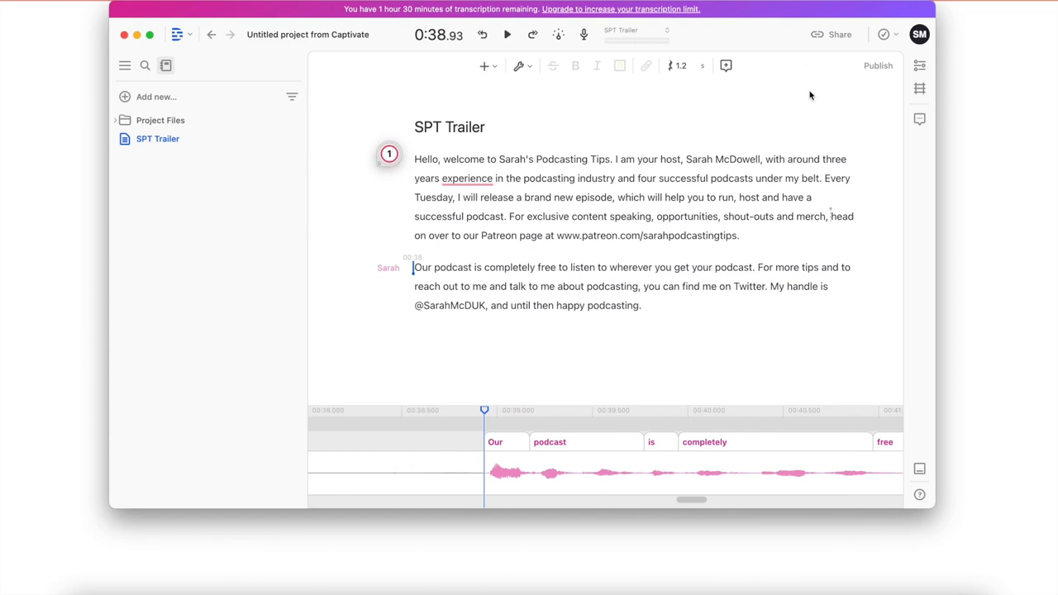
Step: Publish the SPT Trailer project from Descript to Captivate through the export options
left_click(837, 35)
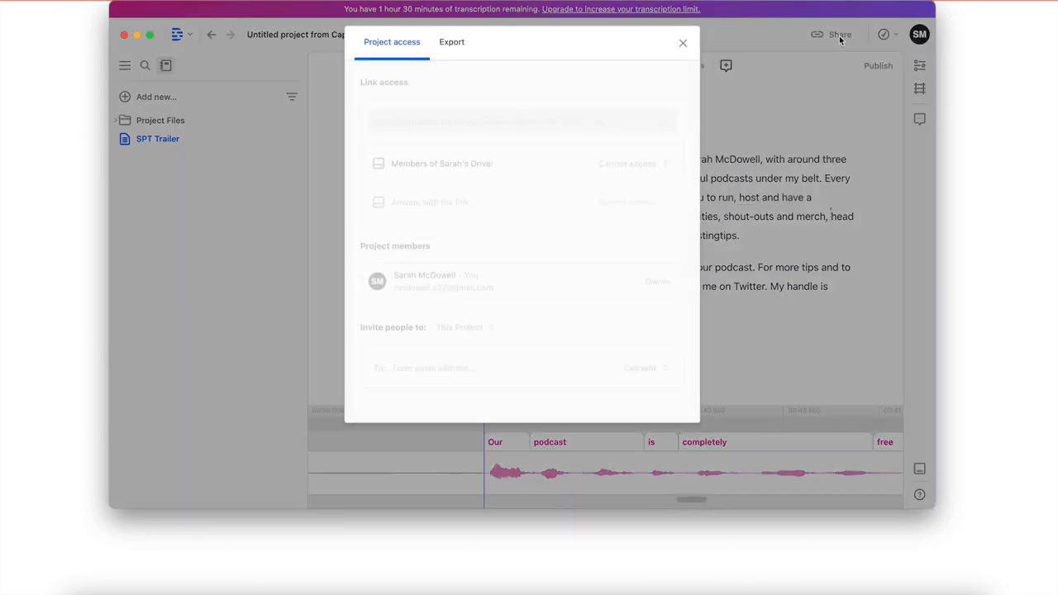
left_click(452, 43)
left_click(559, 120)
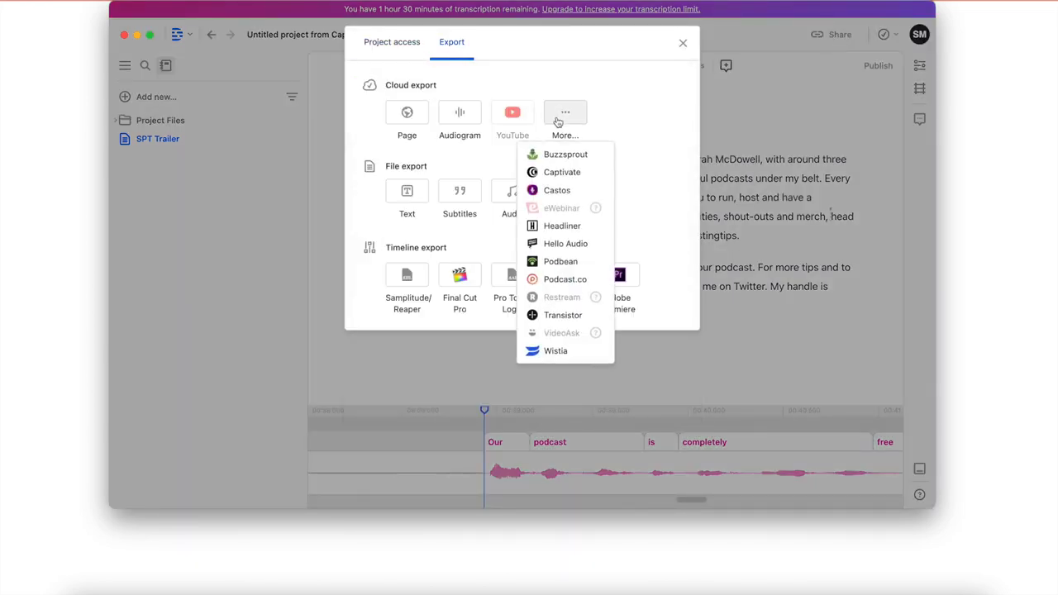
left_click(562, 173)
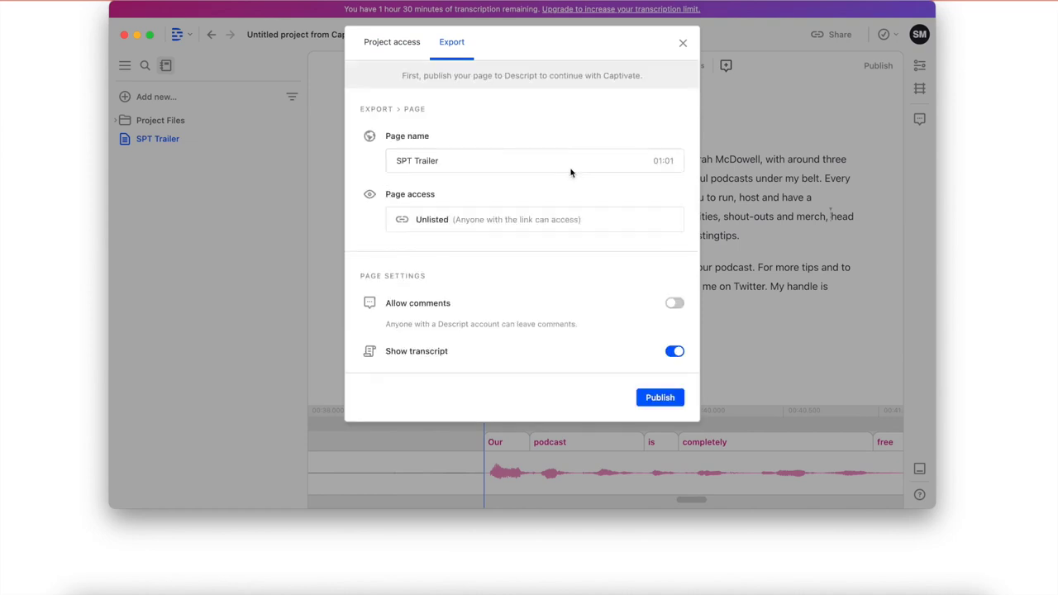
left_click(655, 396)
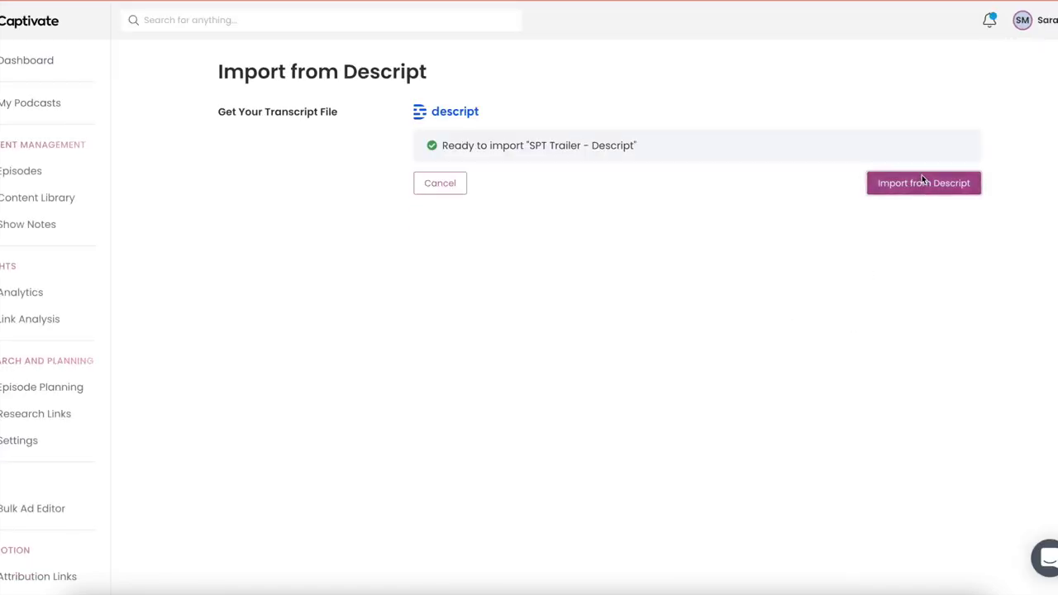
Step: Import the Descript edit into the Trailer episode, confirm transcript.srt is attached, and update it
left_click(922, 181)
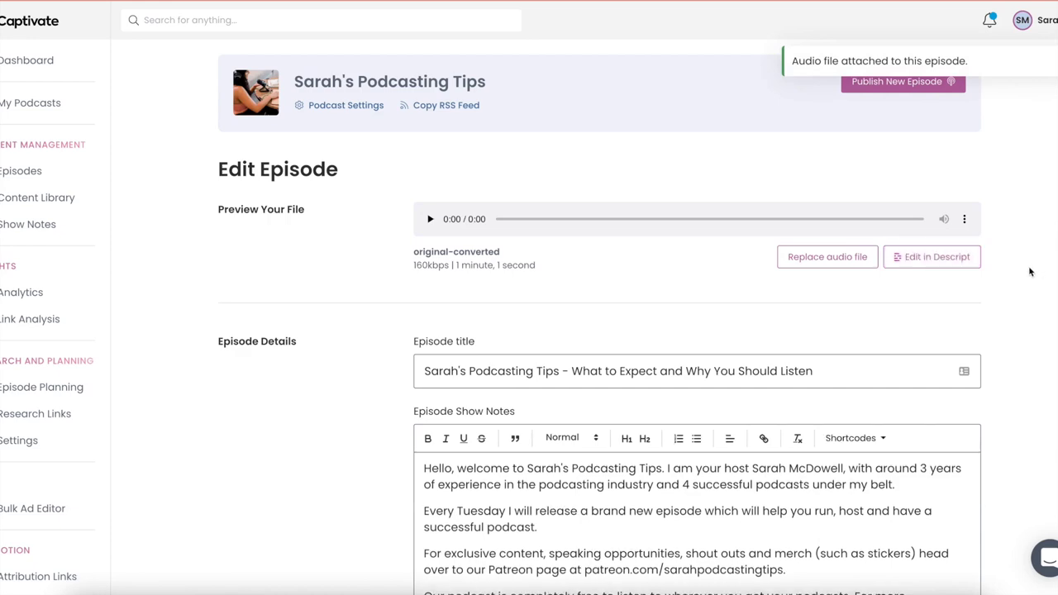
scroll(1030, 271, "down", 9)
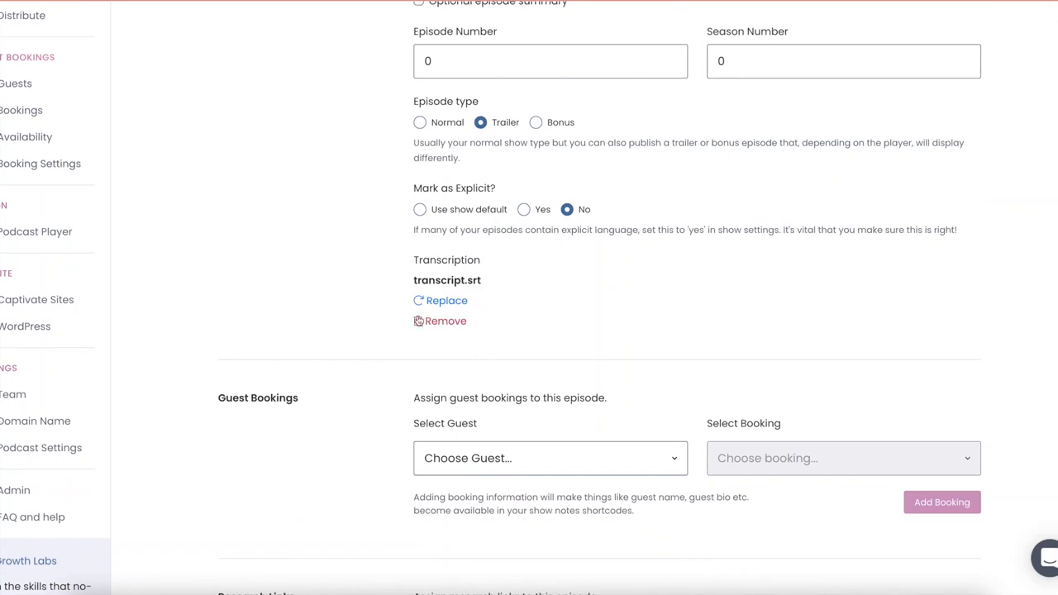
scroll(990, 339, "down", 13)
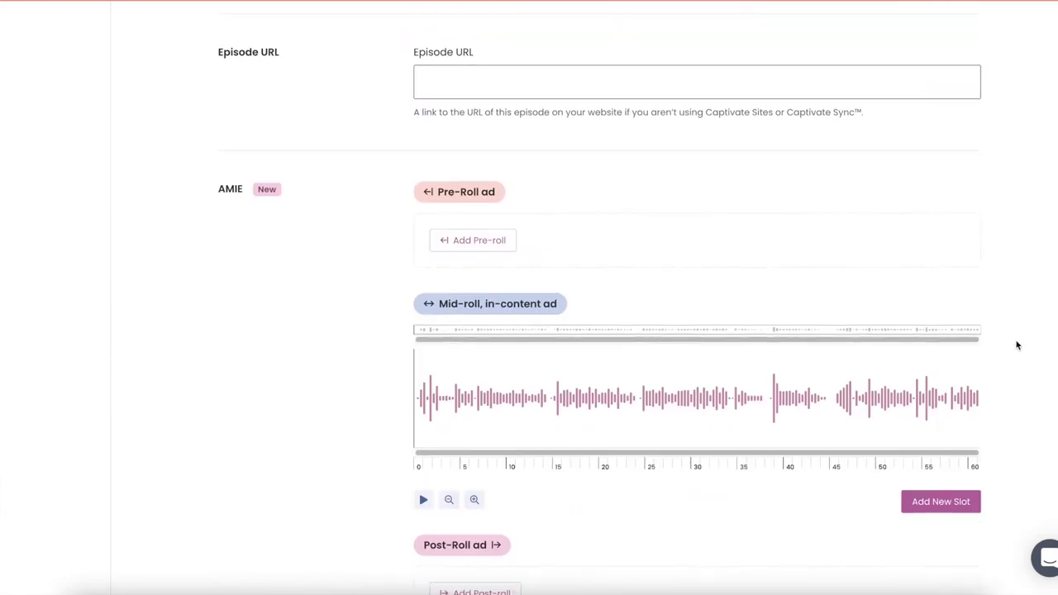
left_click(952, 472)
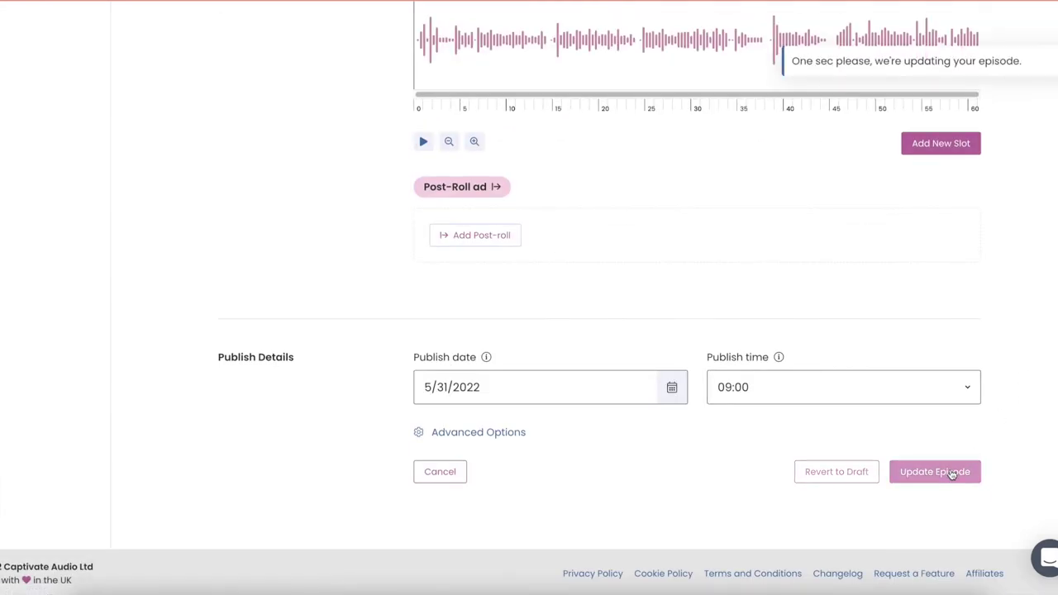